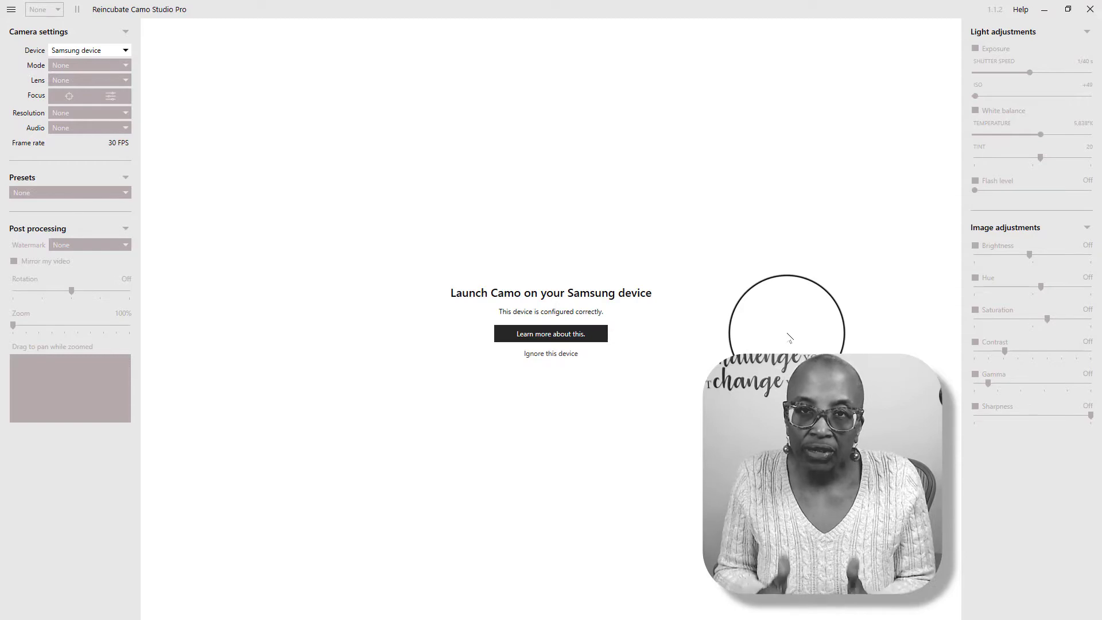
- Select the iPhone 11 as Camo Studio's camera device to get its live 720p feed
{"action": "left_click", "coordinate": [112, 50]}
{"action": "left_click", "coordinate": [86, 85]}
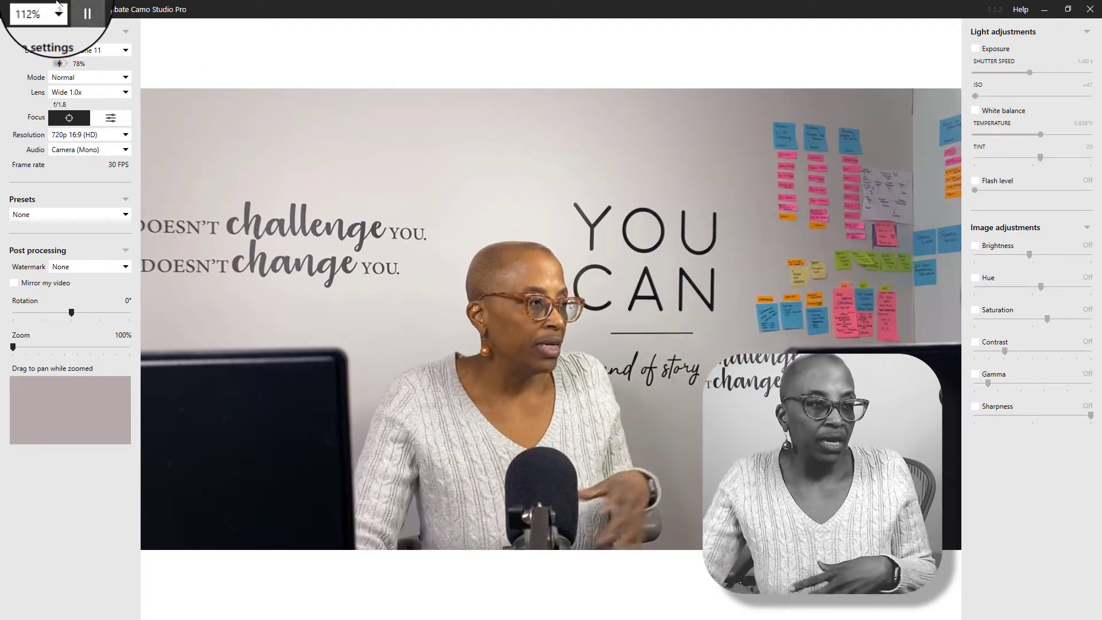
{"action": "left_click", "coordinate": [89, 50]}
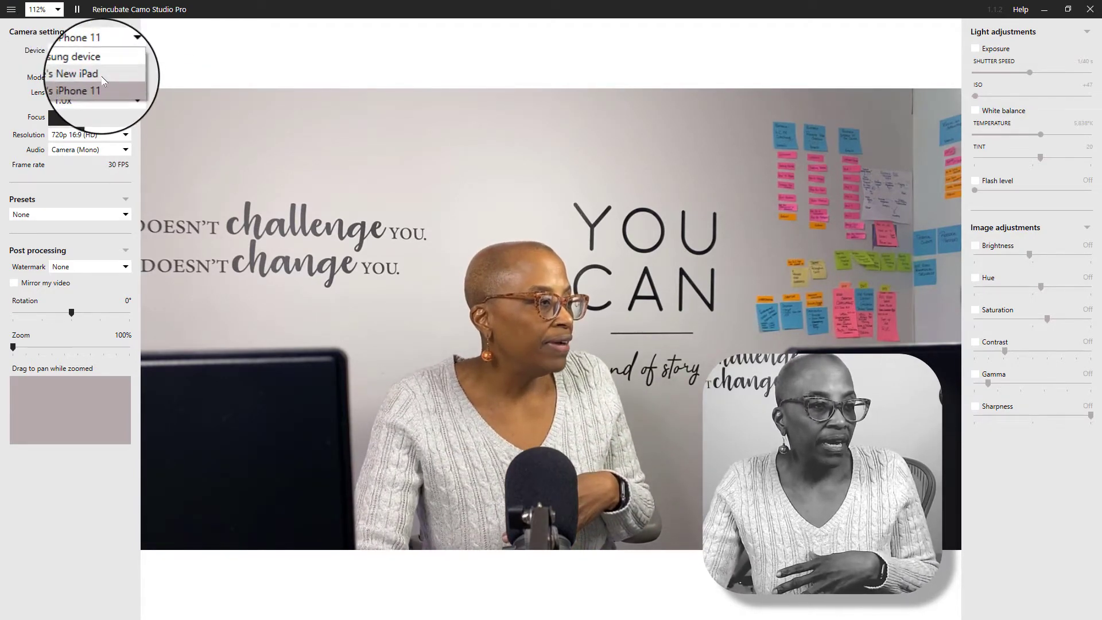
{"action": "left_click", "coordinate": [102, 77]}
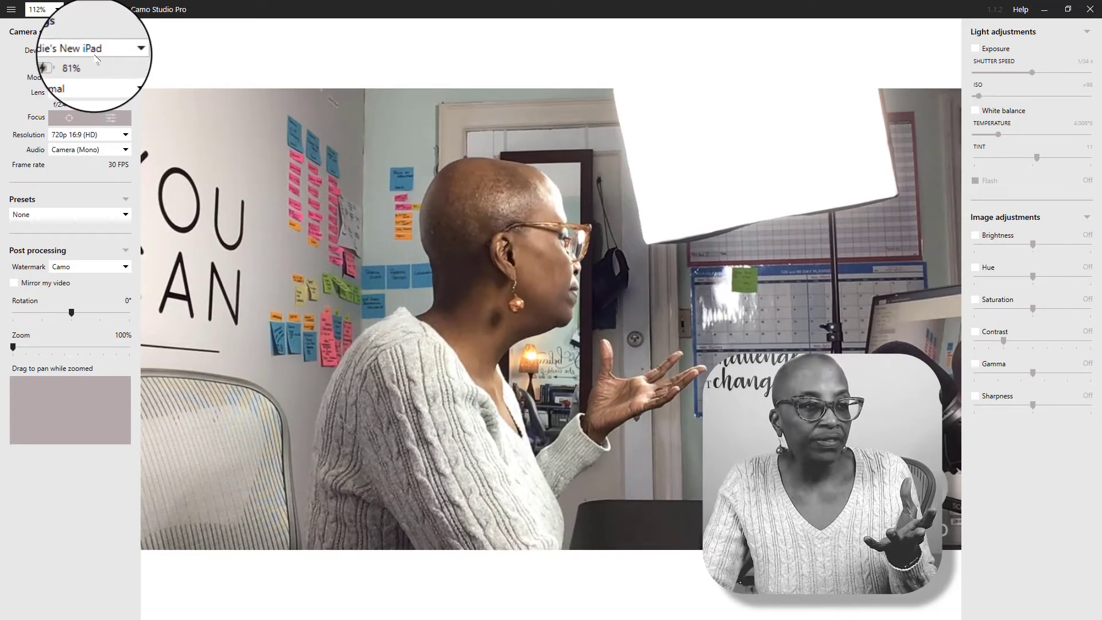
{"action": "left_click", "coordinate": [96, 55]}
{"action": "left_click", "coordinate": [92, 70]}
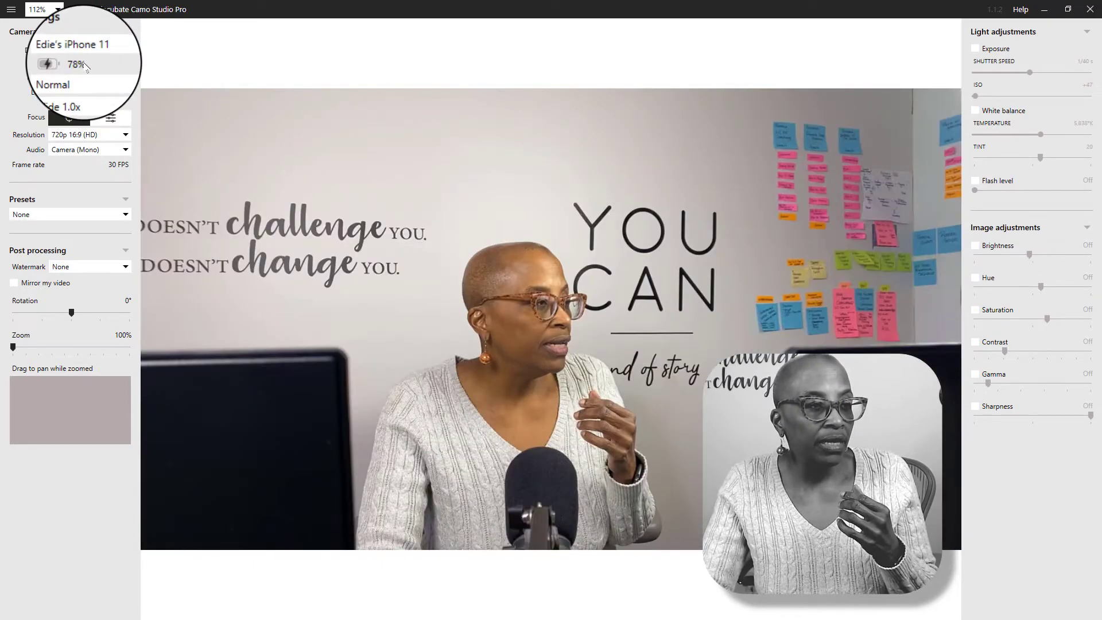
{"action": "left_click", "coordinate": [98, 52]}
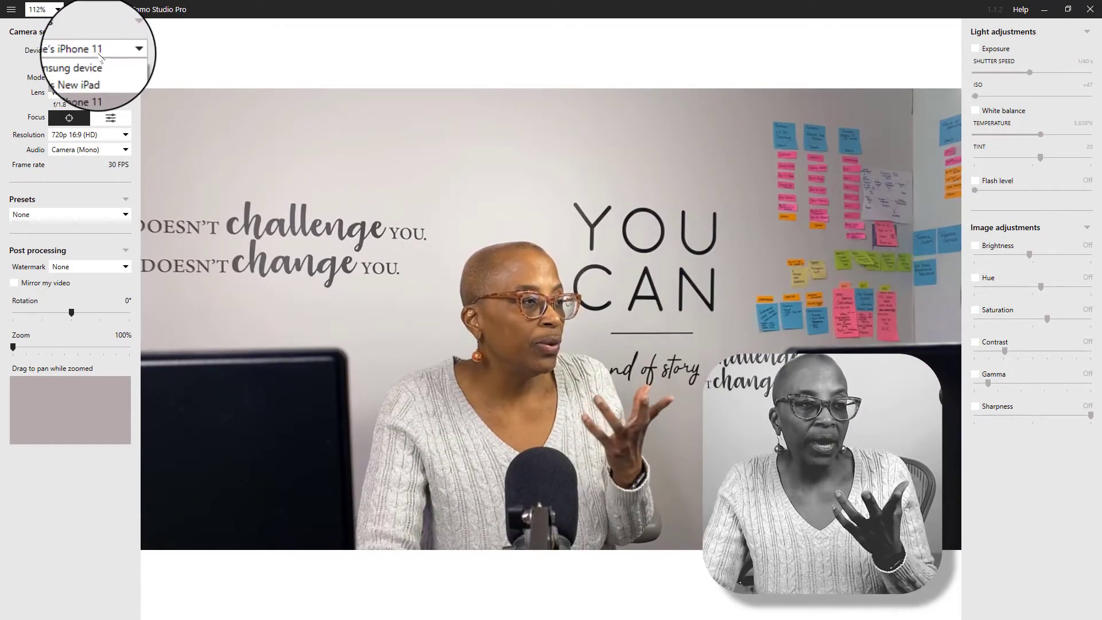
{"action": "left_click", "coordinate": [23, 68]}
{"action": "left_click", "coordinate": [78, 82]}
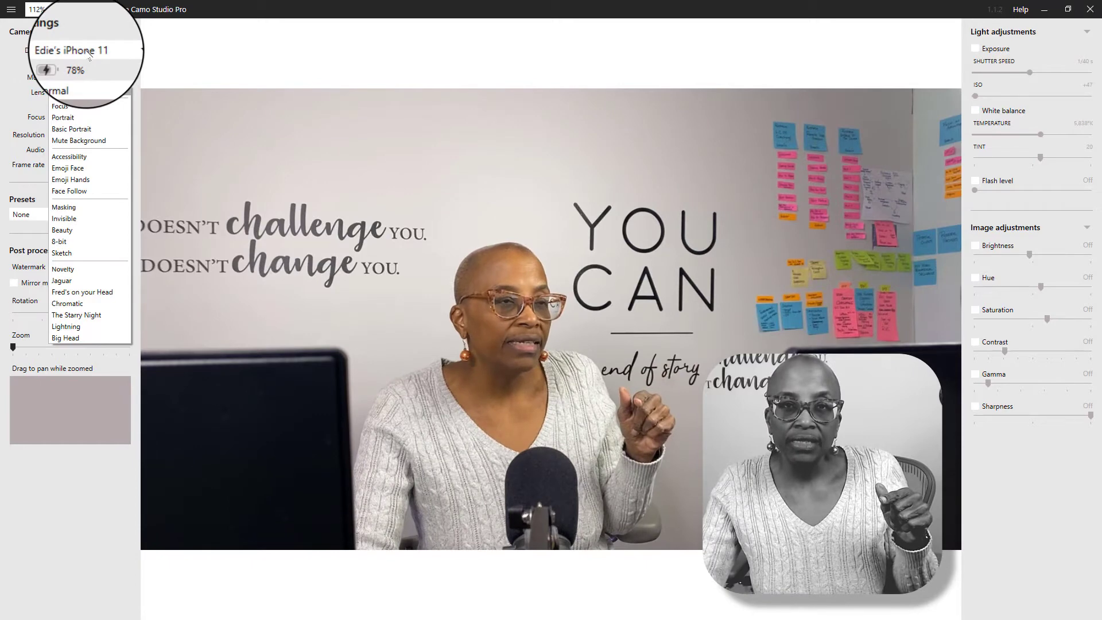
{"action": "left_click", "coordinate": [79, 171]}
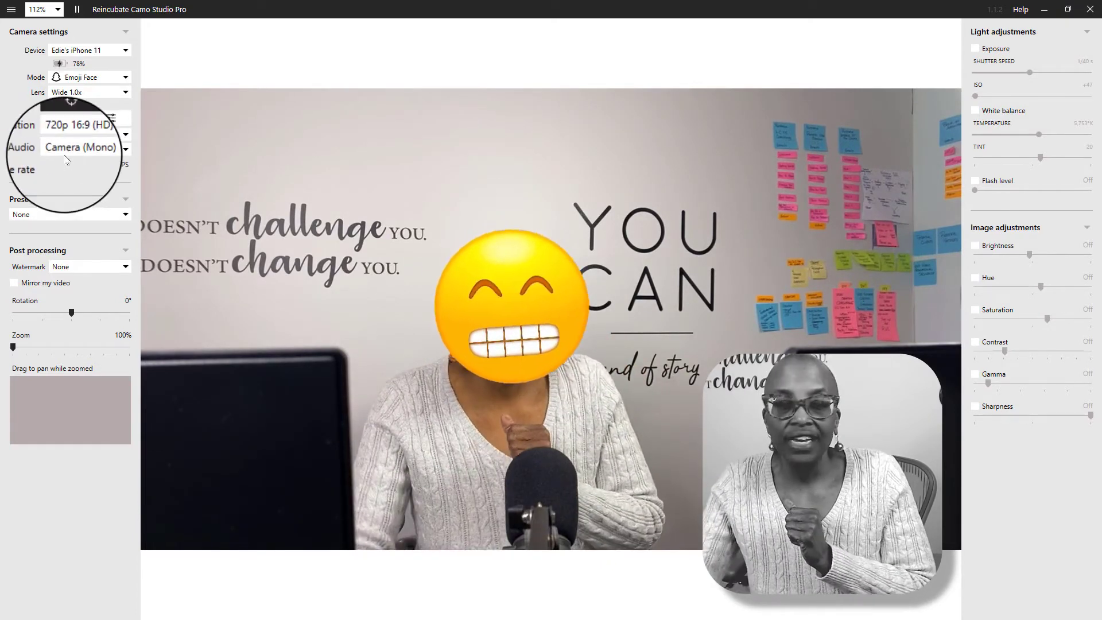
{"action": "left_click", "coordinate": [80, 77]}
{"action": "left_click", "coordinate": [80, 94]}
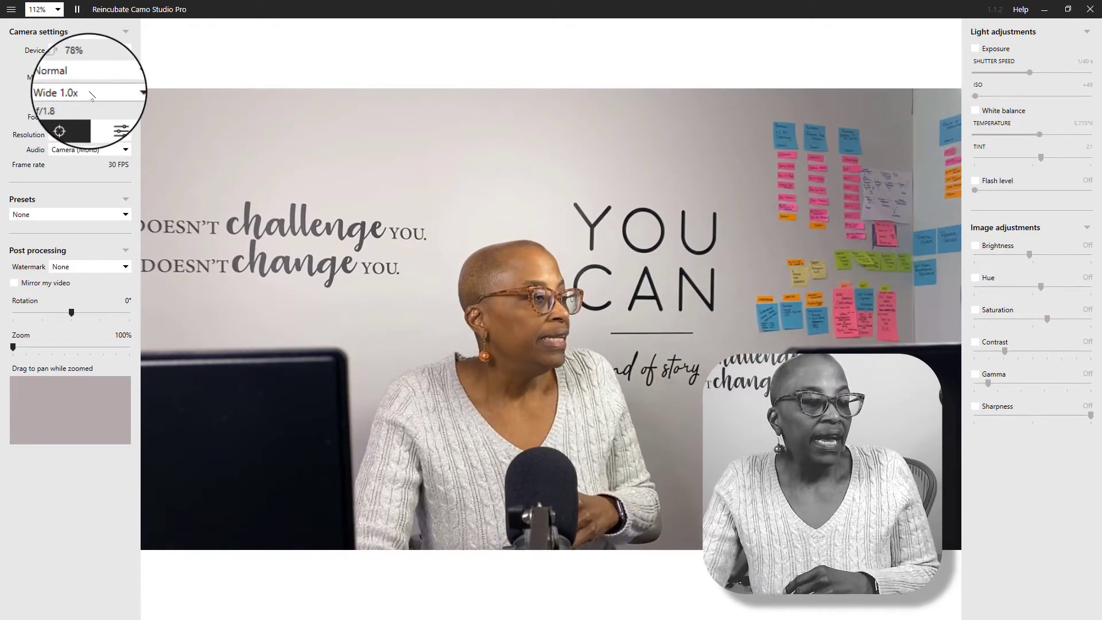
{"action": "left_click", "coordinate": [90, 95]}
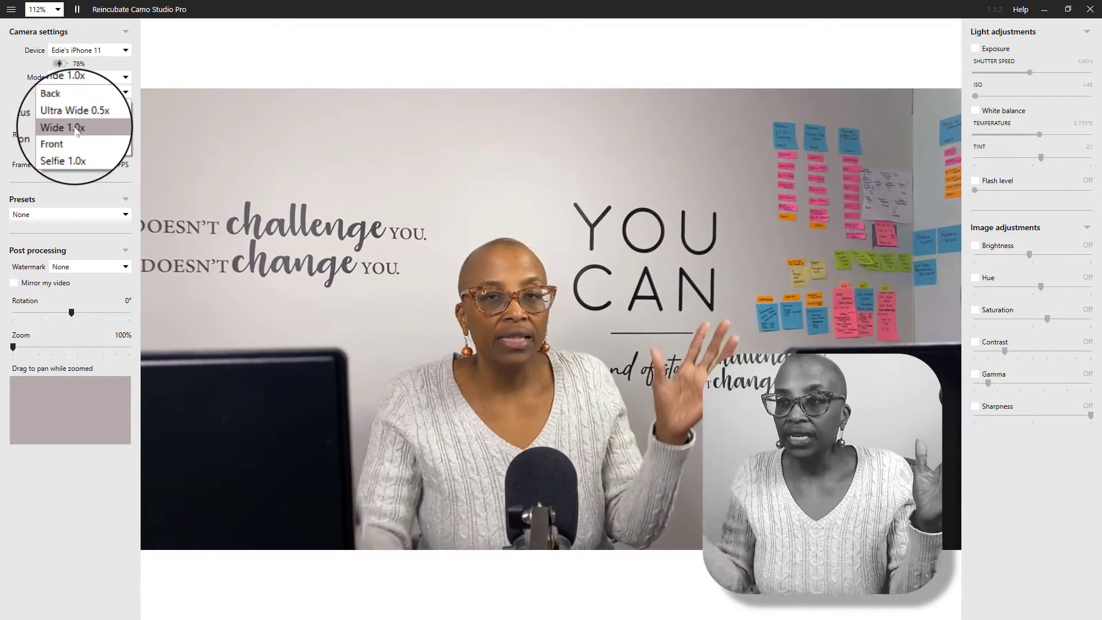
{"action": "left_click", "coordinate": [85, 117]}
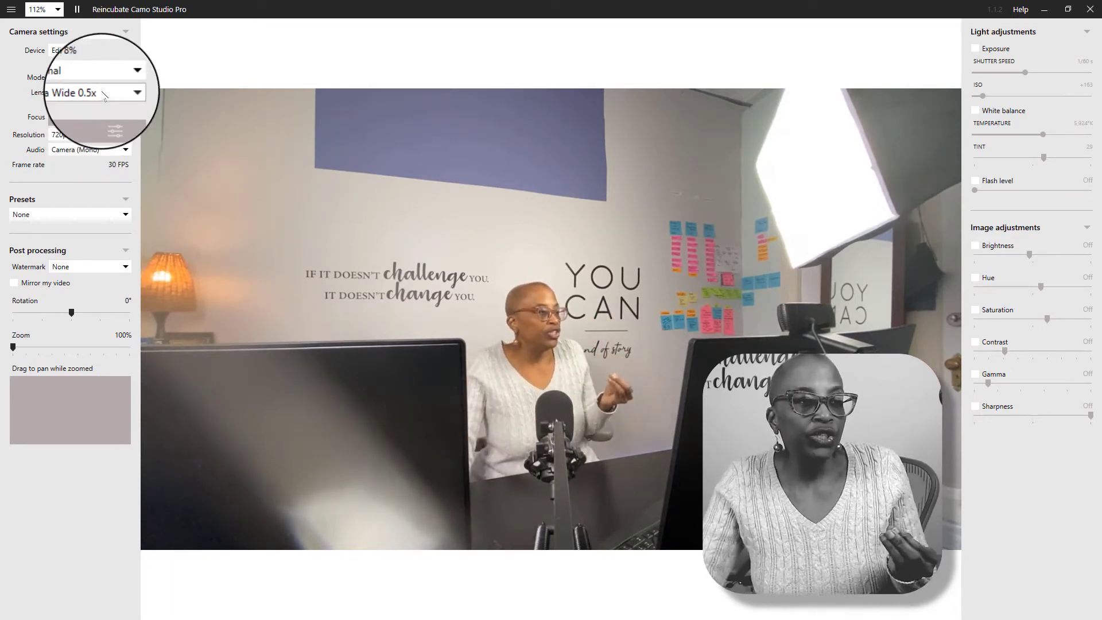
{"action": "left_click", "coordinate": [92, 77]}
{"action": "left_click", "coordinate": [90, 129]}
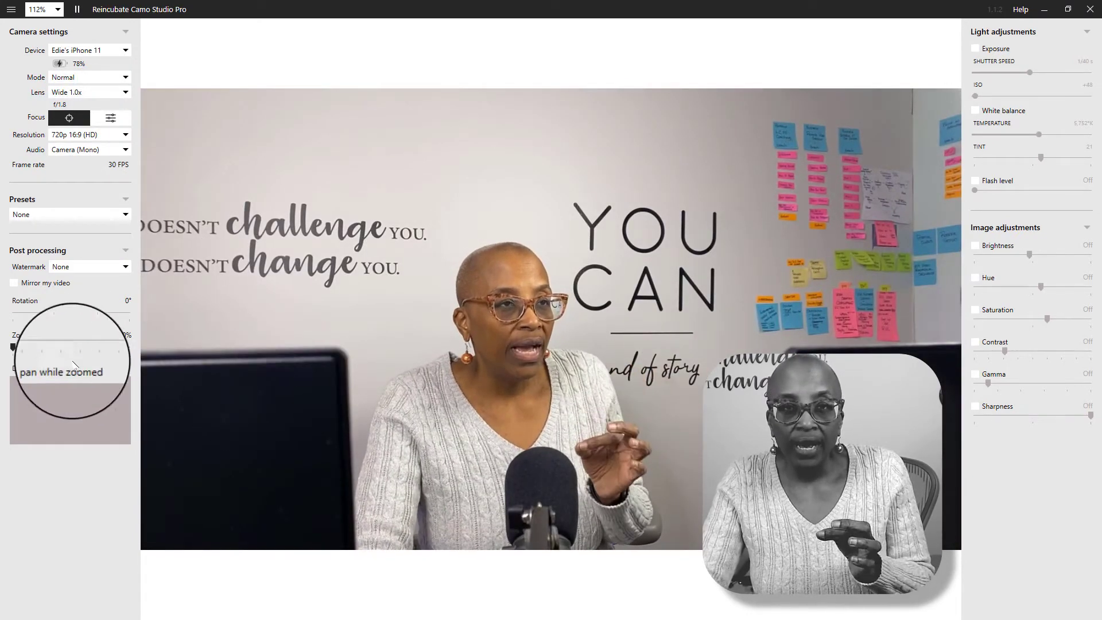
- Zoom the iPhone feed to 149%, briefly trying manual focus before returning to automatic
{"action": "mouse_move", "coordinate": [12, 348]}
{"action": "left_mouse_down"}
{"action": "mouse_move", "coordinate": [37, 347]}
{"action": "mouse_move", "coordinate": [19, 347]}
{"action": "left_mouse_up"}
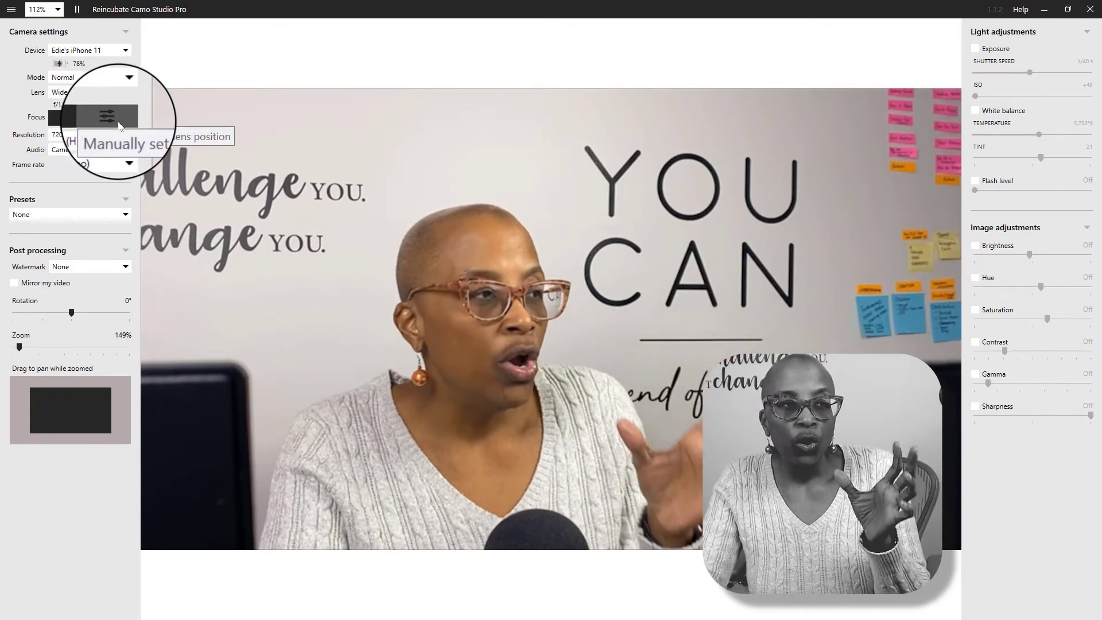
{"action": "left_click", "coordinate": [123, 124]}
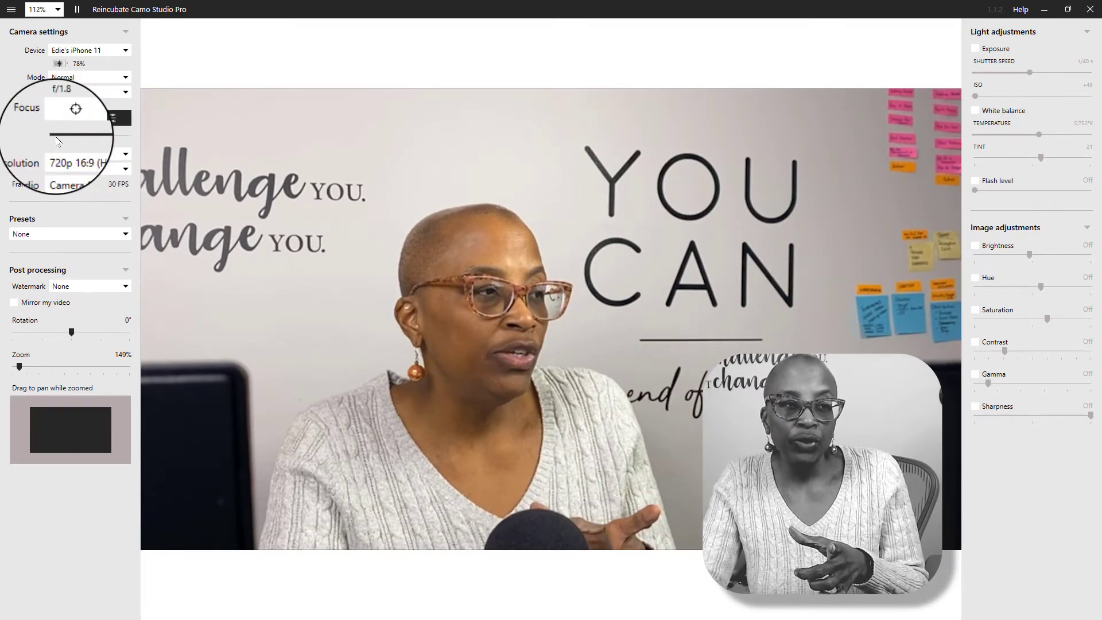
{"action": "left_click", "coordinate": [69, 128]}
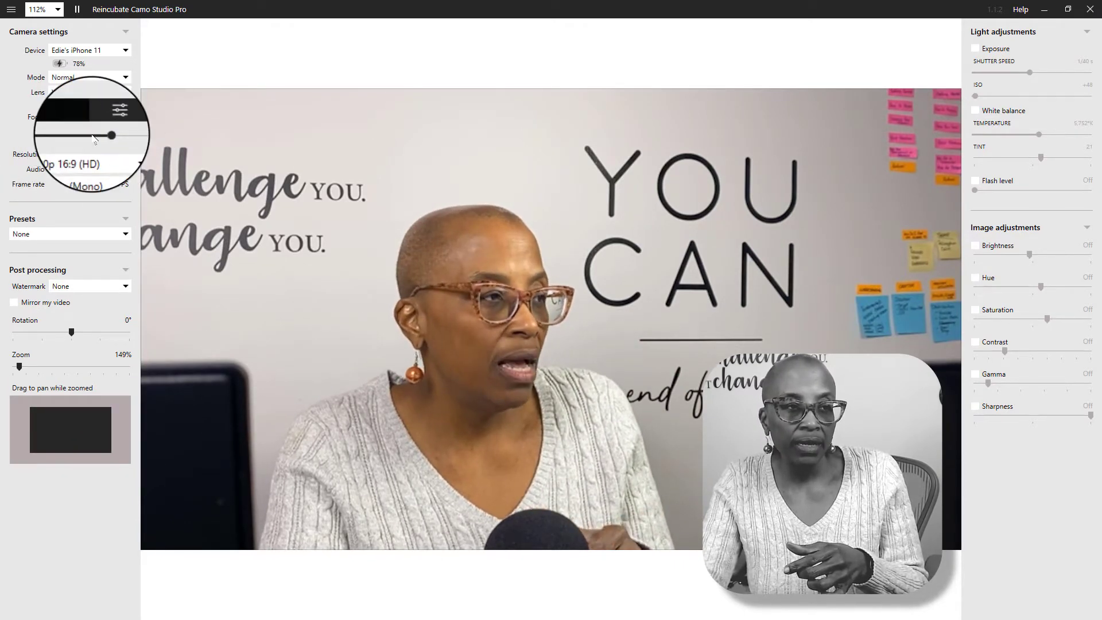
{"action": "left_click", "coordinate": [105, 136]}
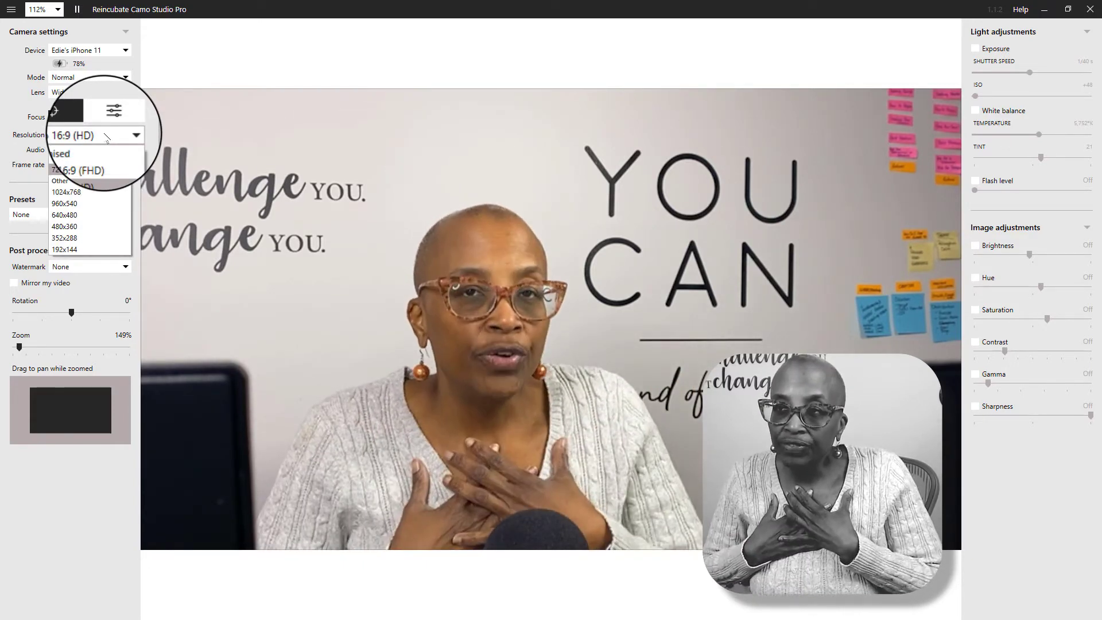
- Set resolution to 1080p 16:9 (FHD), briefly switching the device to the New iPad and back to iPhone 11
{"action": "left_click", "coordinate": [109, 164]}
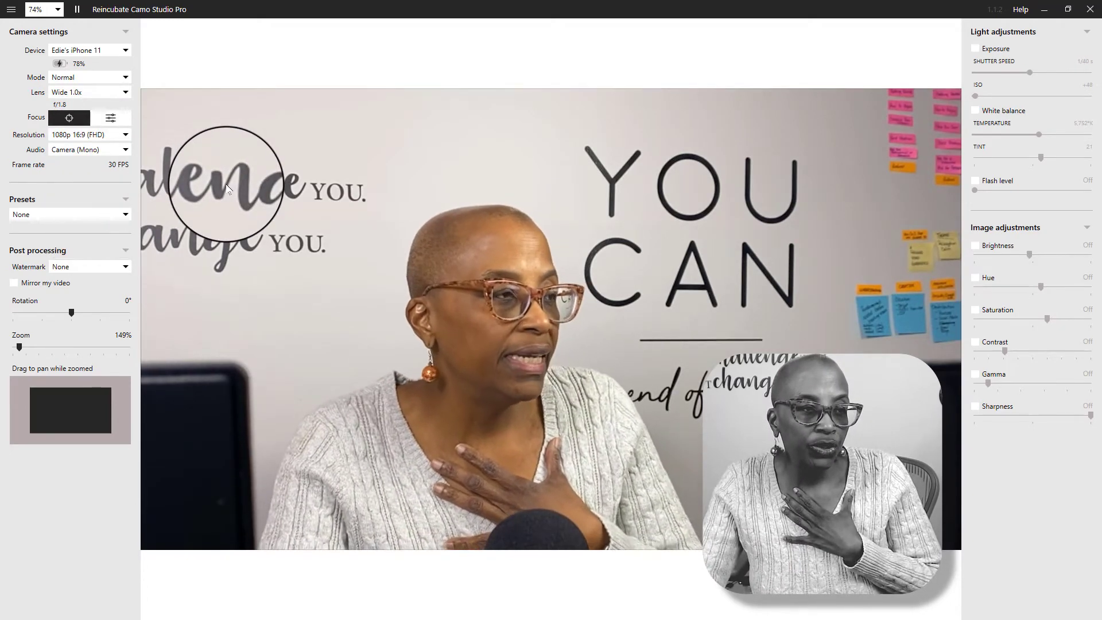
{"action": "left_click", "coordinate": [106, 50]}
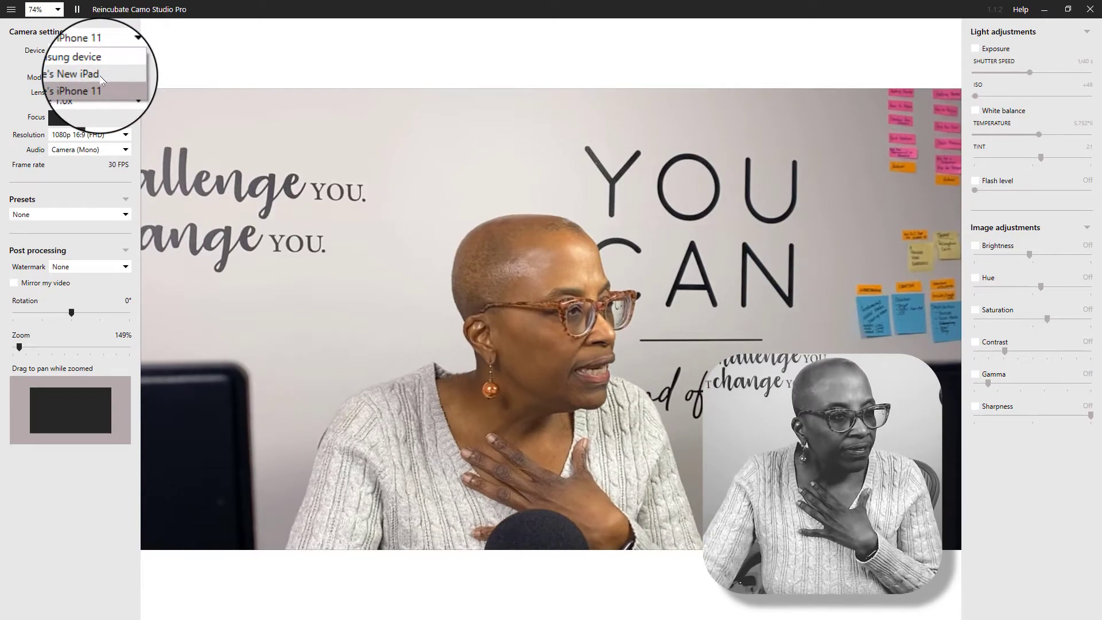
{"action": "left_click", "coordinate": [92, 74]}
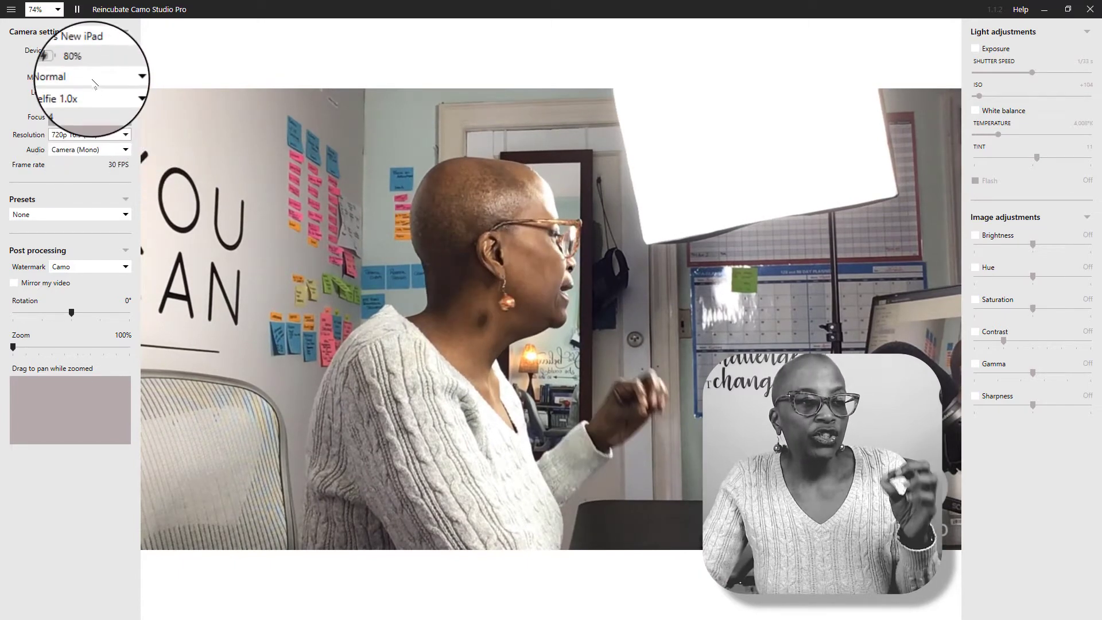
{"action": "left_click", "coordinate": [86, 51]}
{"action": "left_click", "coordinate": [98, 85]}
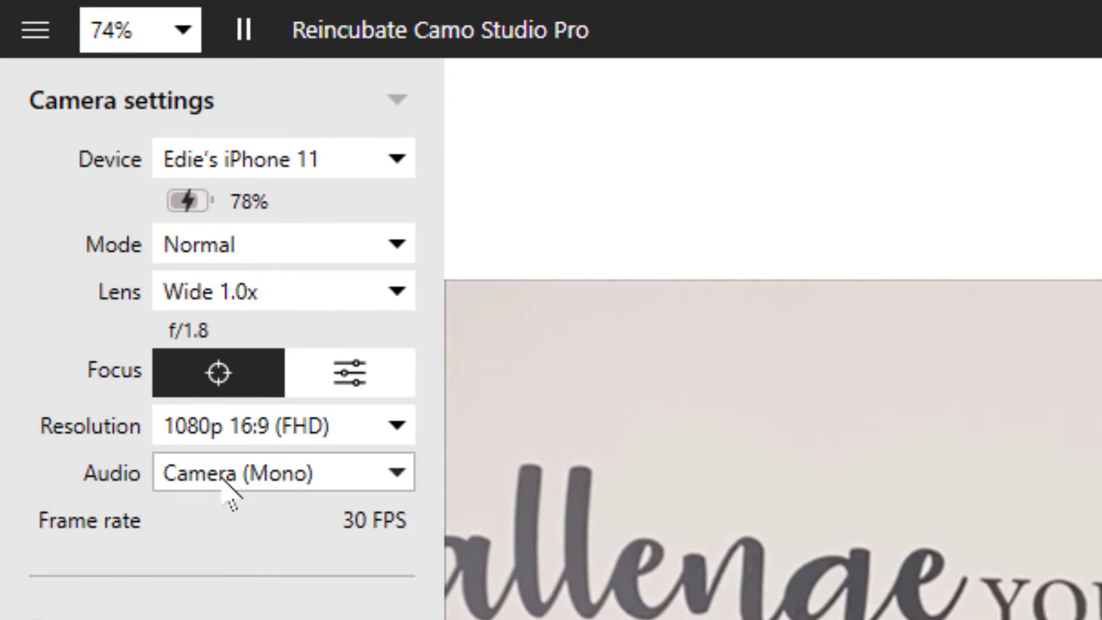
- Try Bottom (Mono) audio, revert to Camera (Mono), then open Zoom's Settings
{"action": "left_click", "coordinate": [298, 483]}
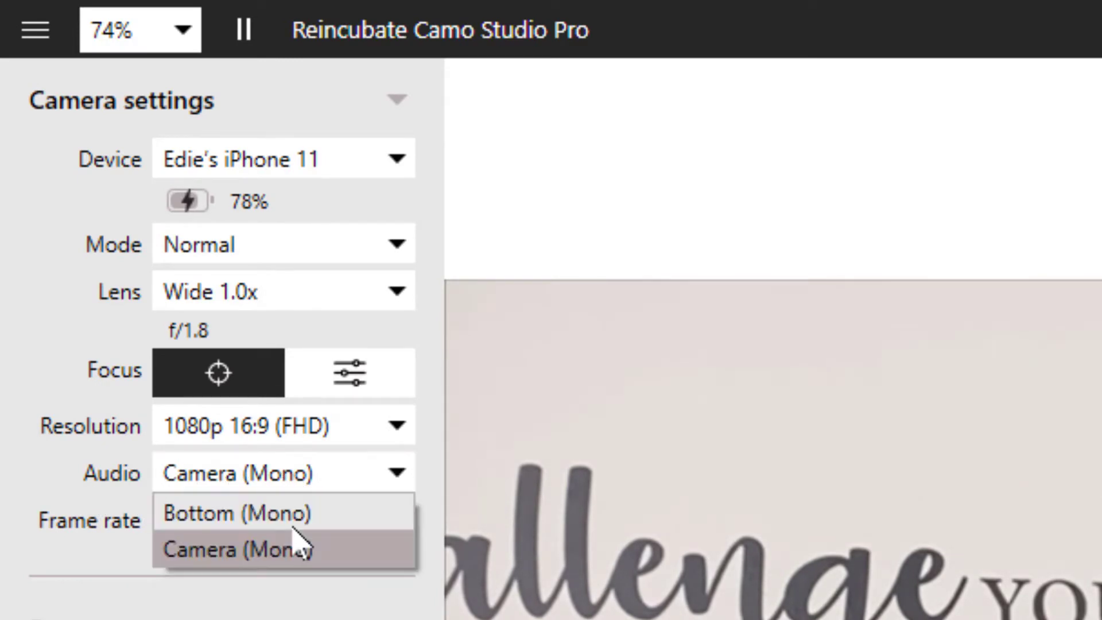
{"action": "left_click", "coordinate": [292, 517]}
{"action": "left_click", "coordinate": [286, 485]}
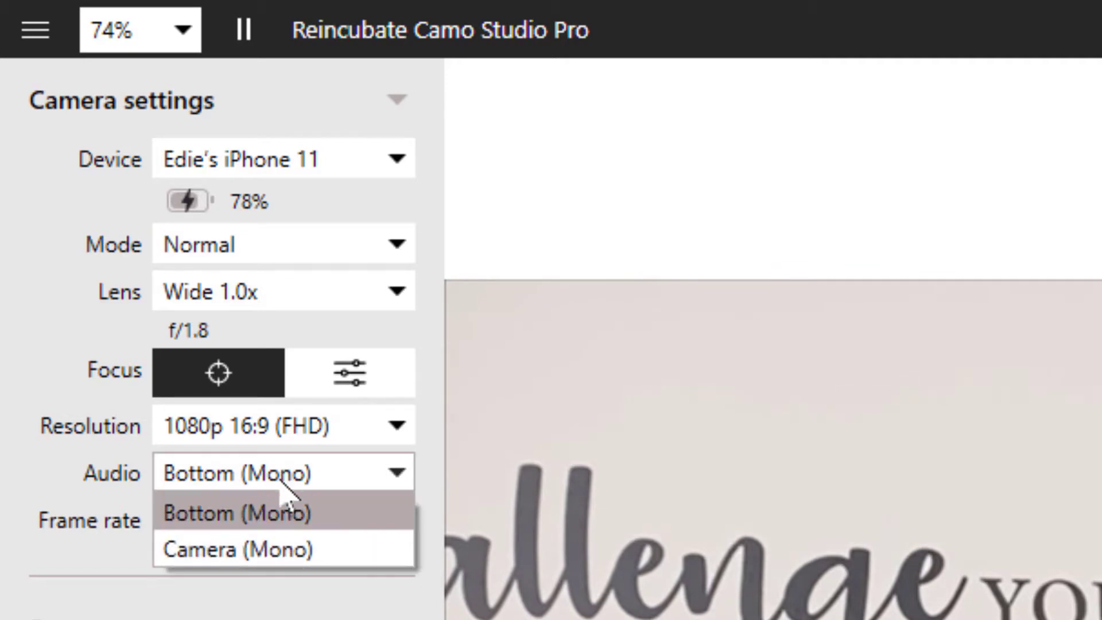
{"action": "left_click", "coordinate": [282, 549]}
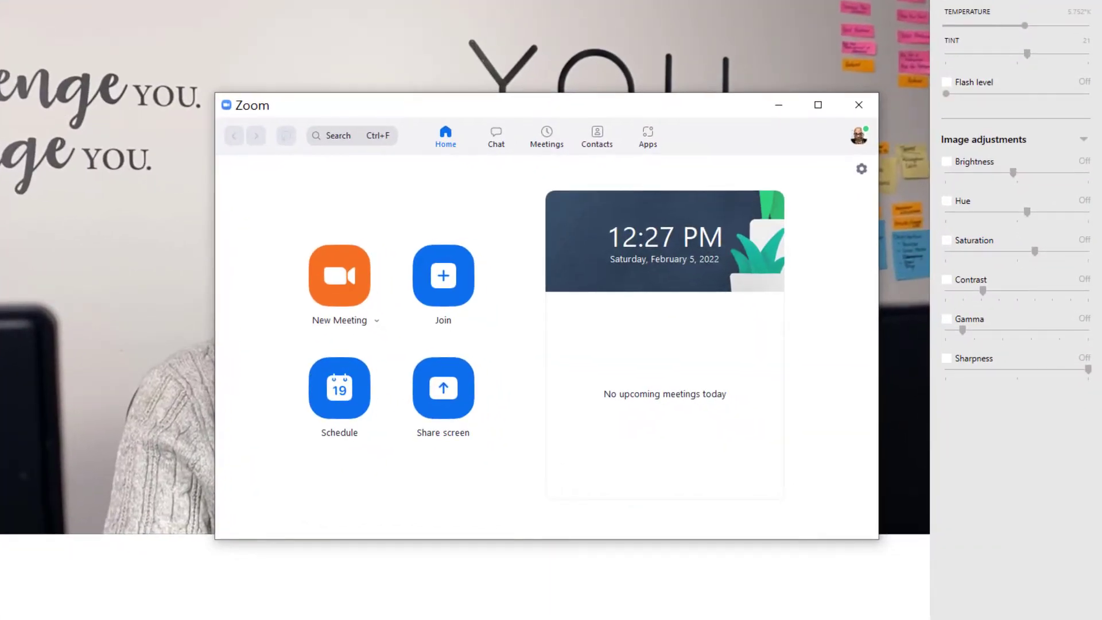
{"action": "left_click", "coordinate": [860, 168]}
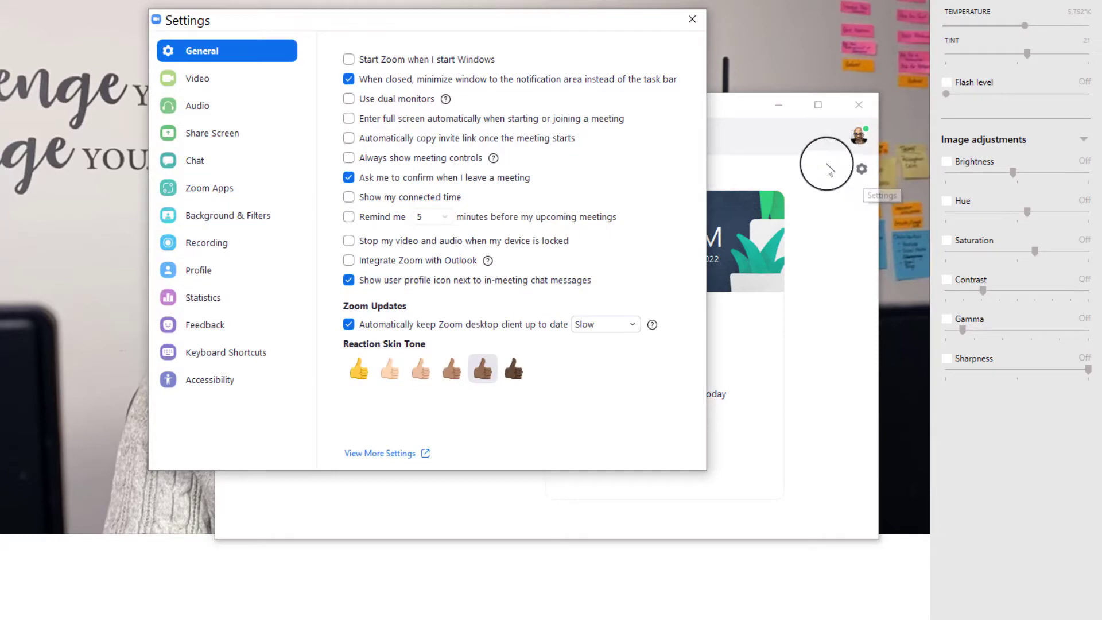
{"action": "left_click", "coordinate": [202, 105]}
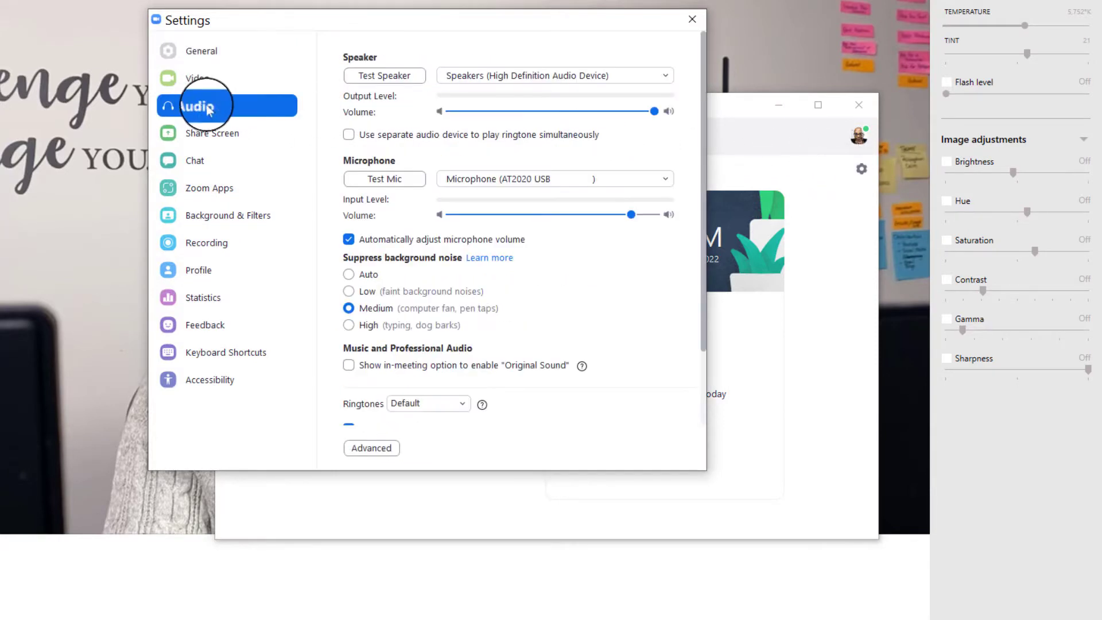
- Open Zoom's microphone list to see Microphone (Camo), keeping AT2020 USB selected
{"action": "left_click", "coordinate": [590, 185]}
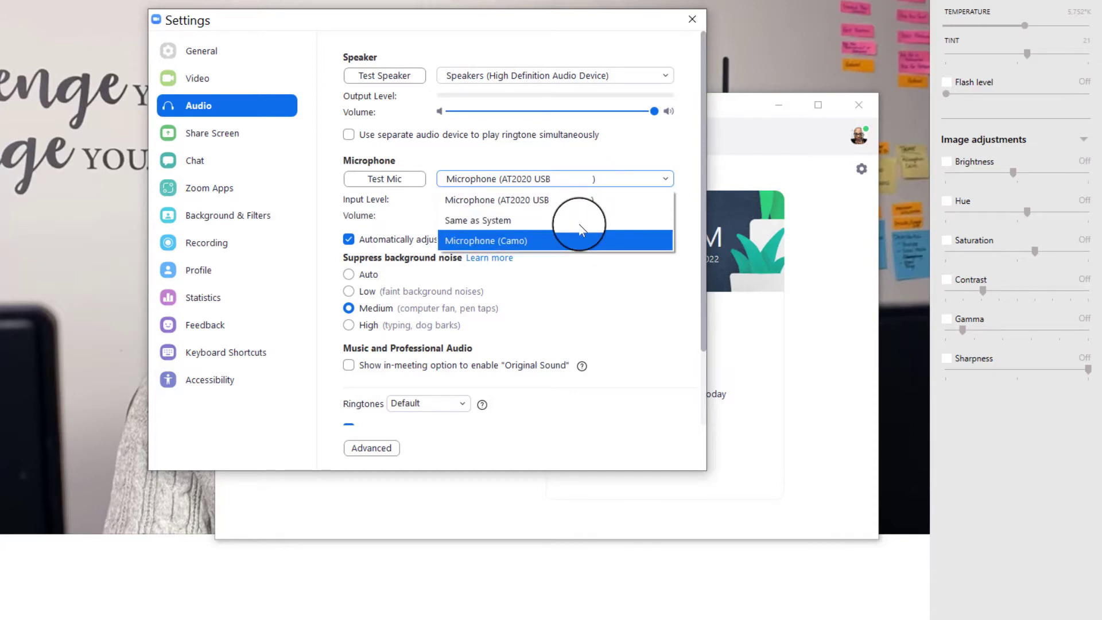
{"action": "key", "text": "Up"}
{"action": "key", "text": "Up"}
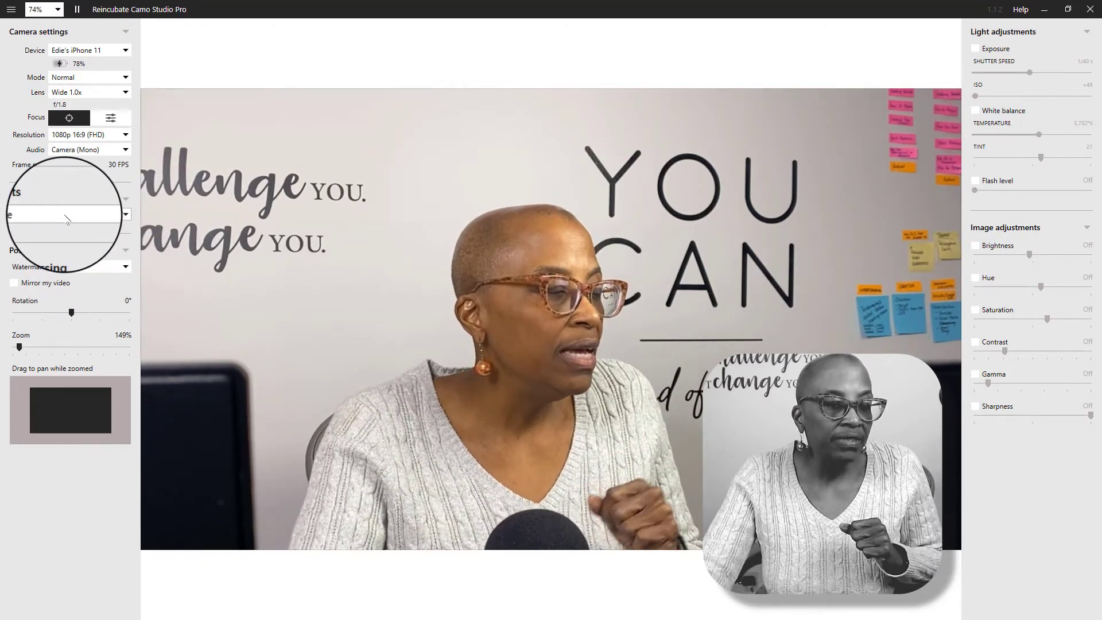
{"action": "left_click", "coordinate": [67, 215]}
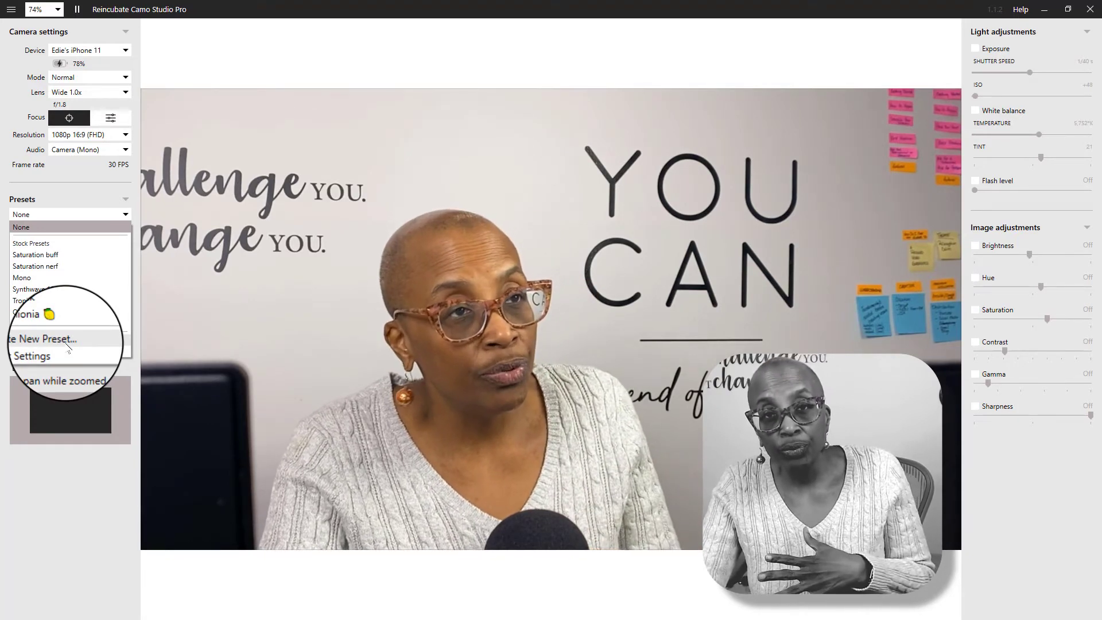
{"action": "left_click", "coordinate": [71, 189]}
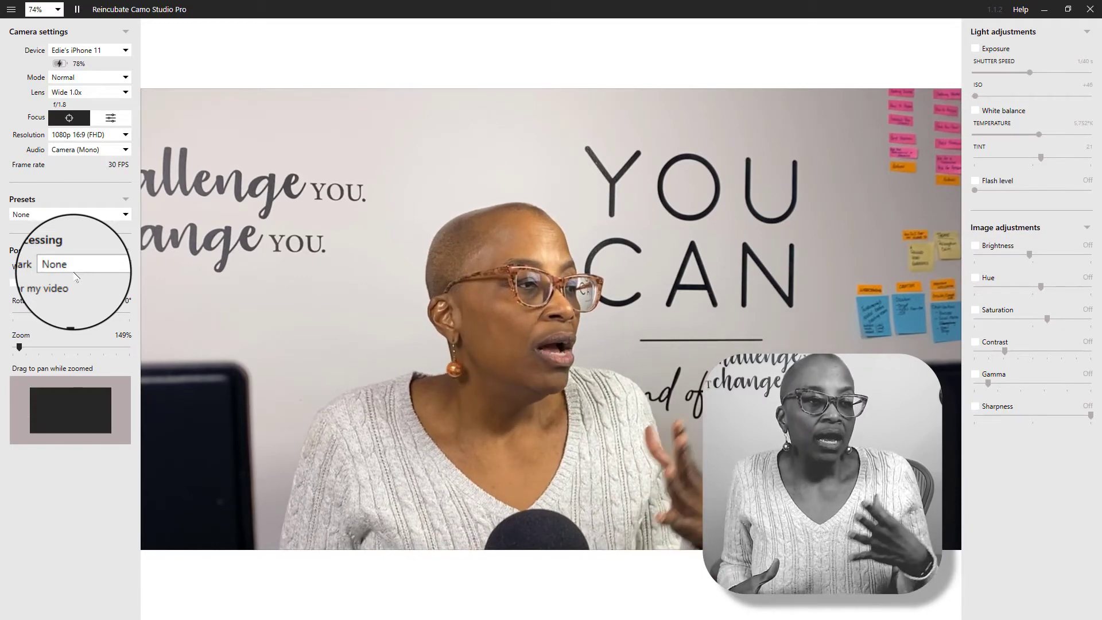
- Set the Post processing watermark to Camo
{"action": "left_click", "coordinate": [76, 267]}
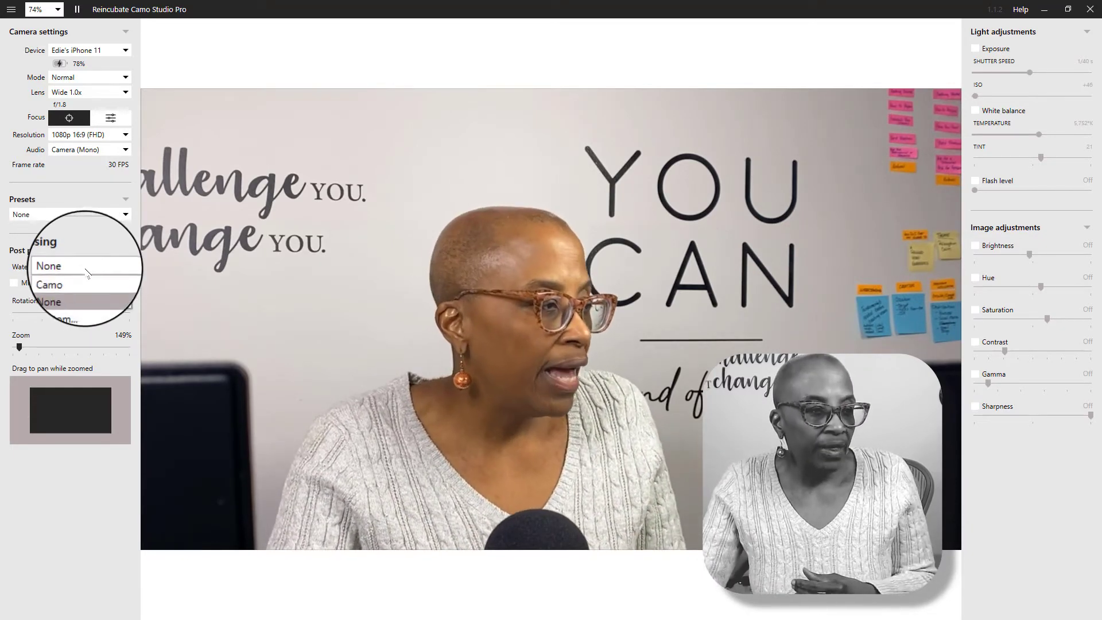
{"action": "left_click", "coordinate": [86, 283]}
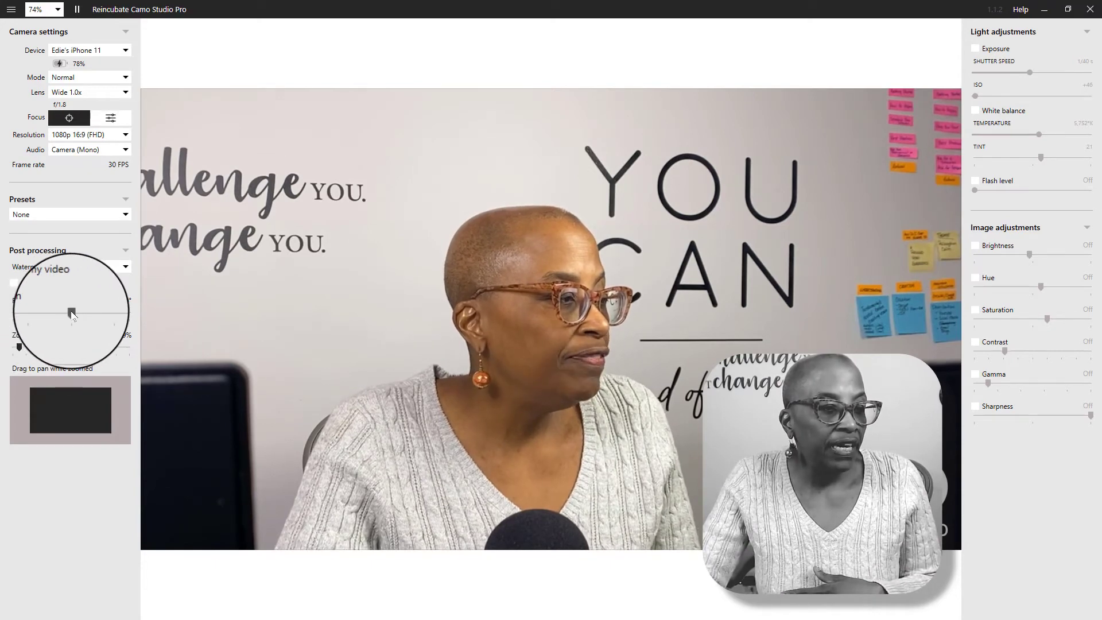
- Rotate the camera video to 90°, then further to 180°
{"action": "left_click_drag", "start_coordinate": [72, 314], "coordinate": [112, 314]}
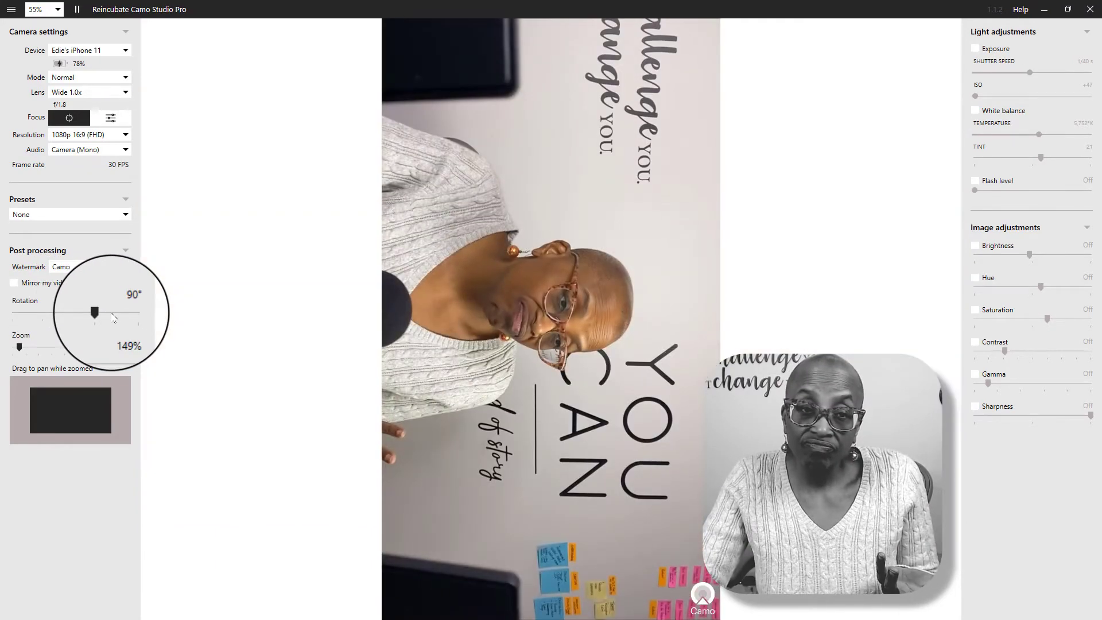
{"action": "left_click_drag", "start_coordinate": [101, 314], "coordinate": [72, 320]}
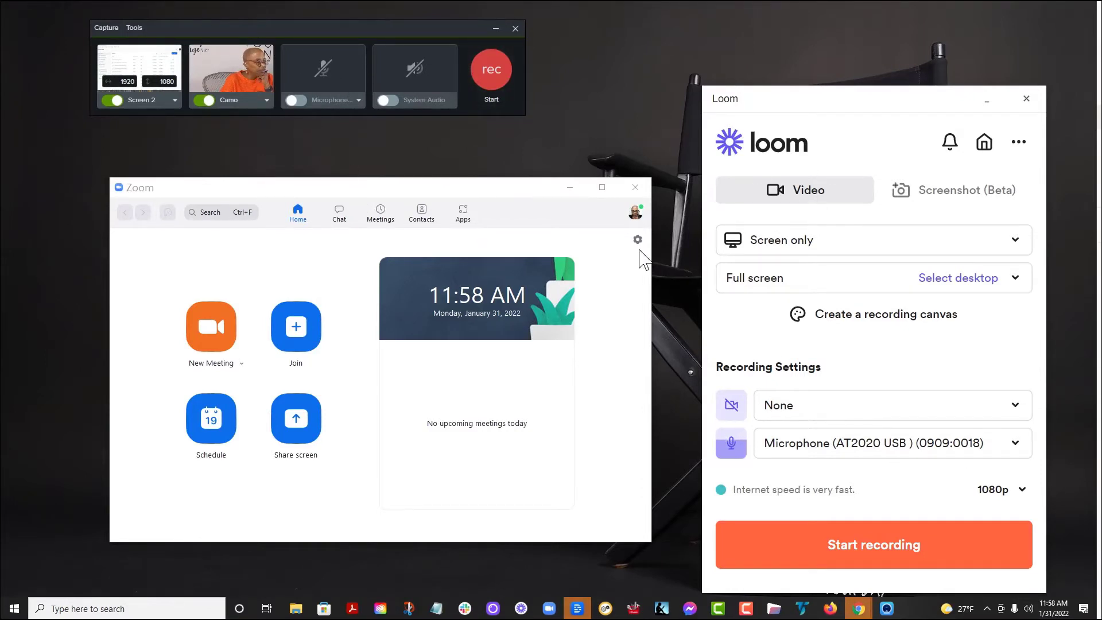
- Check Camo in Loom's and the capture toolbar's camera lists, then open Zoom's Settings from the profile menu
{"action": "left_click", "coordinate": [988, 409]}
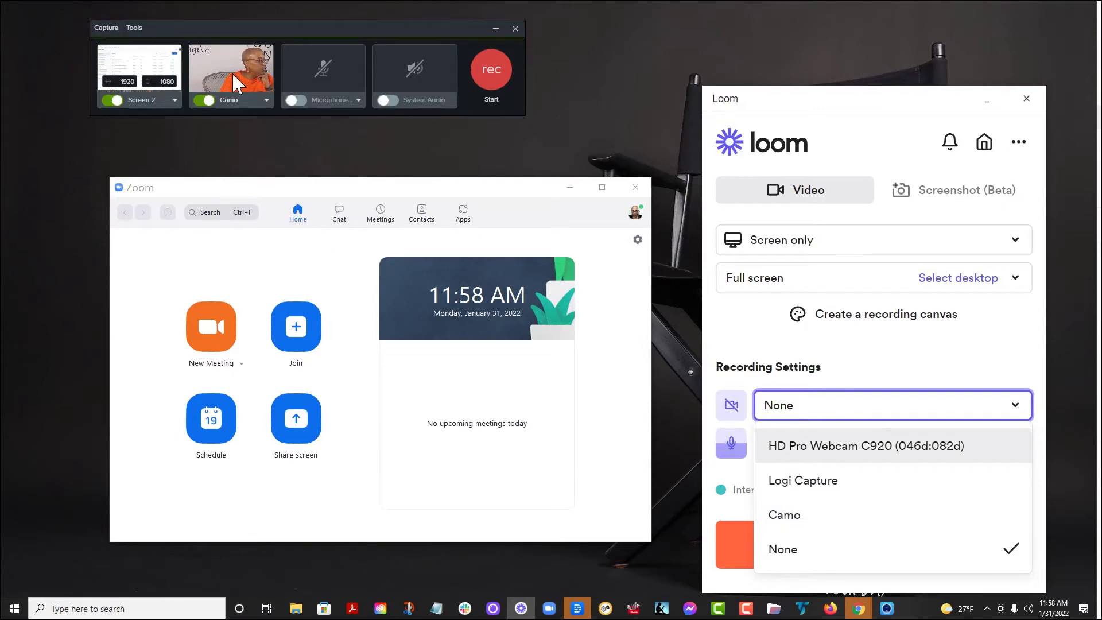
{"action": "left_click", "coordinate": [267, 100]}
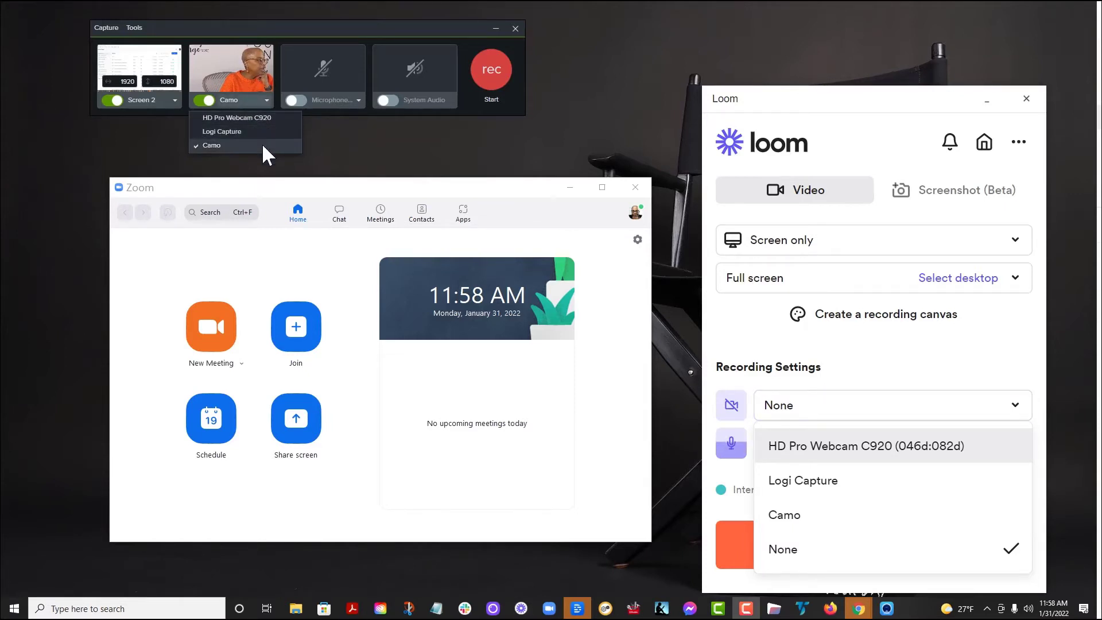
{"action": "left_click", "coordinate": [622, 94]}
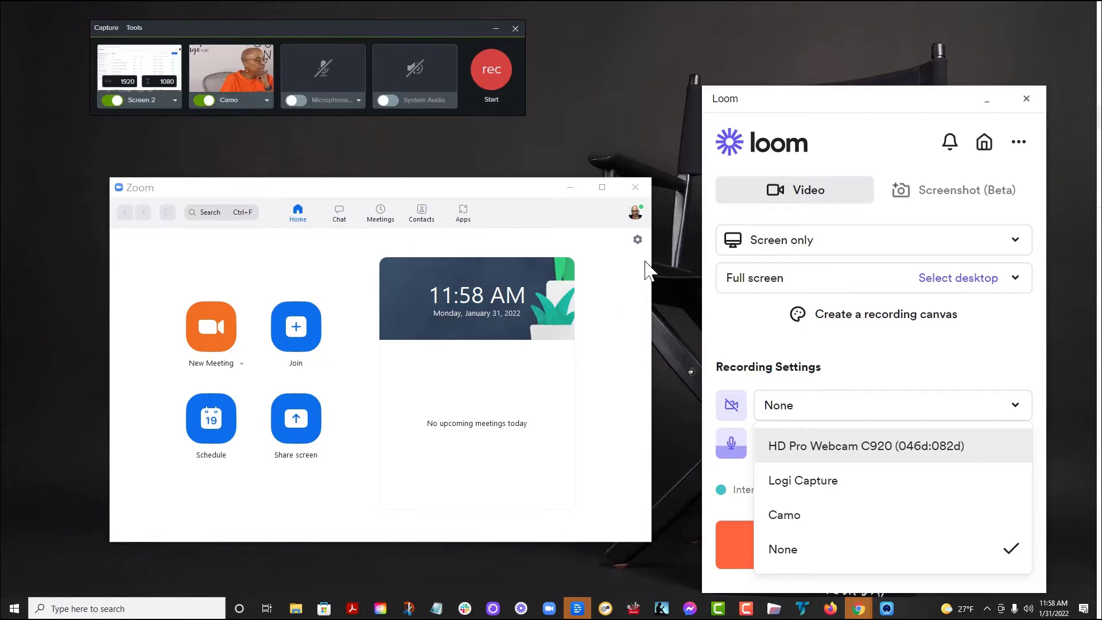
{"action": "left_click", "coordinate": [635, 216]}
{"action": "left_click", "coordinate": [598, 313]}
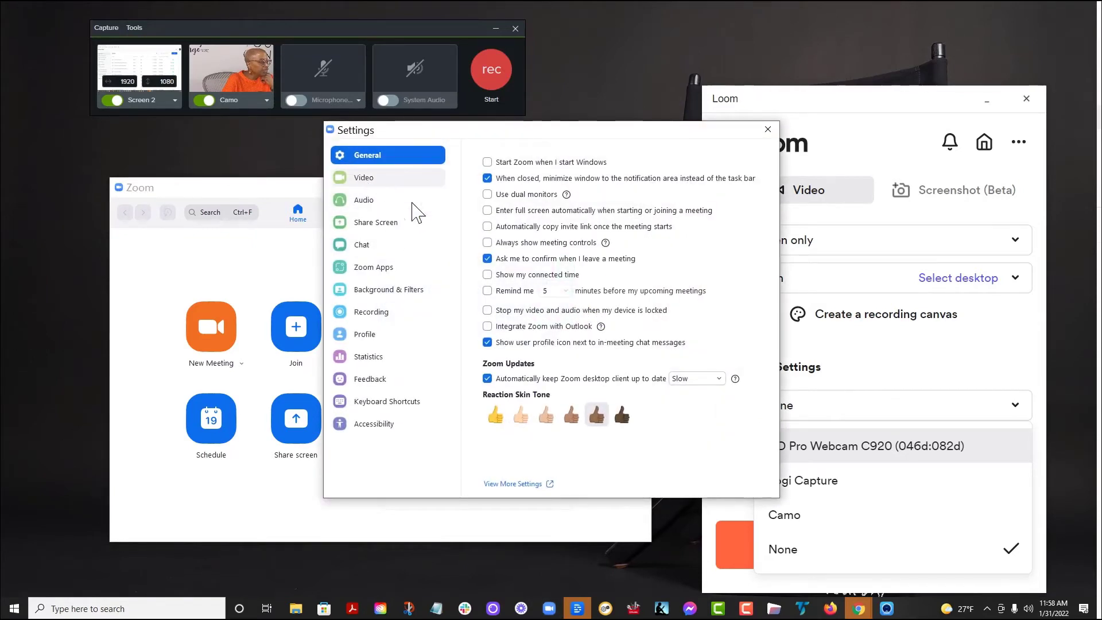
- View Zoom's Video camera list offering Camo, keeping HD Pro Webcam C920, then switch to Descript
{"action": "left_click", "coordinate": [390, 178]}
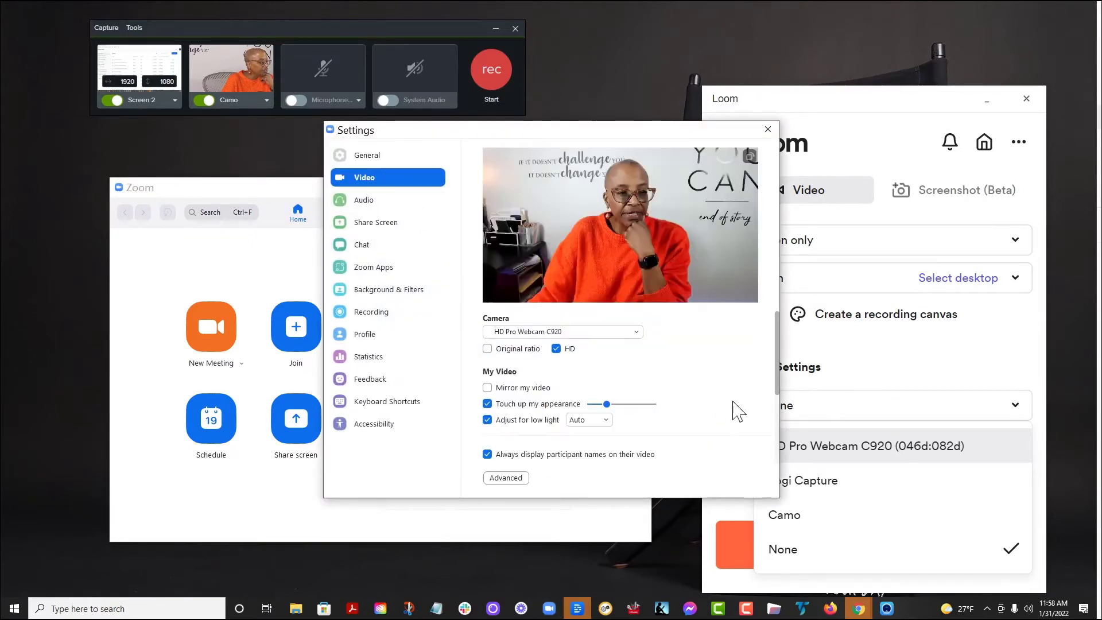
{"action": "left_click", "coordinate": [613, 332]}
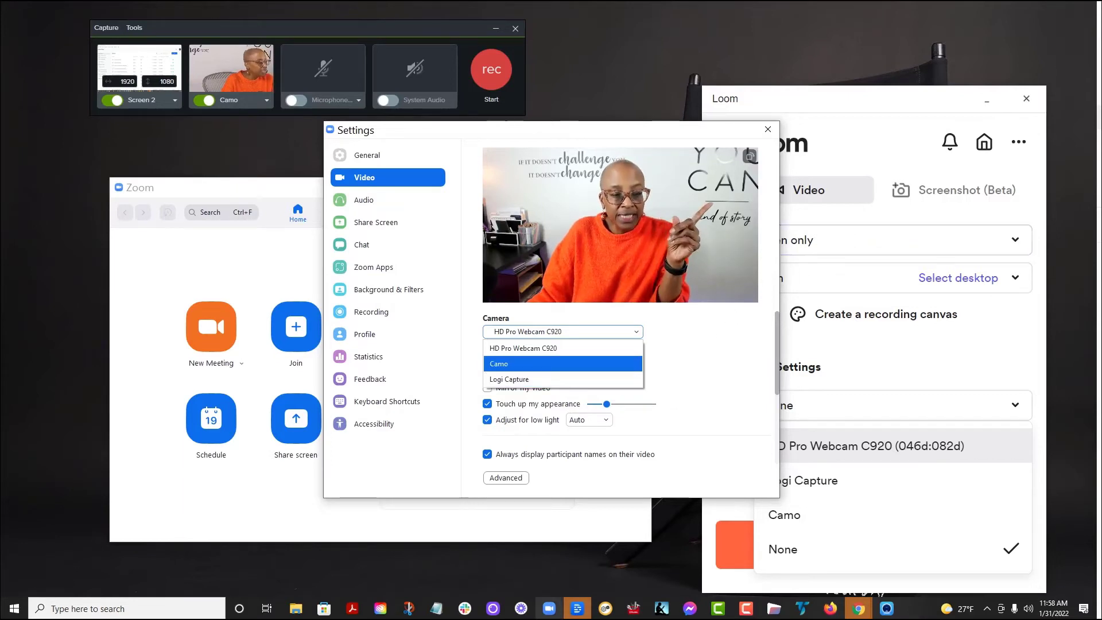
{"action": "mouse_move", "coordinate": [576, 607]}
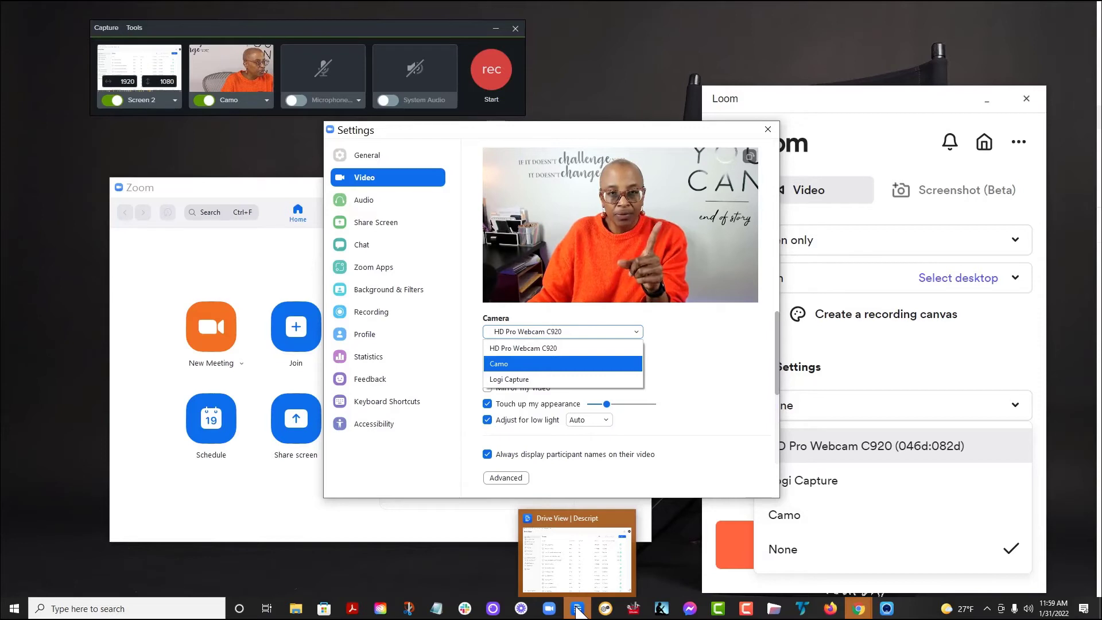
{"action": "left_click", "coordinate": [578, 609]}
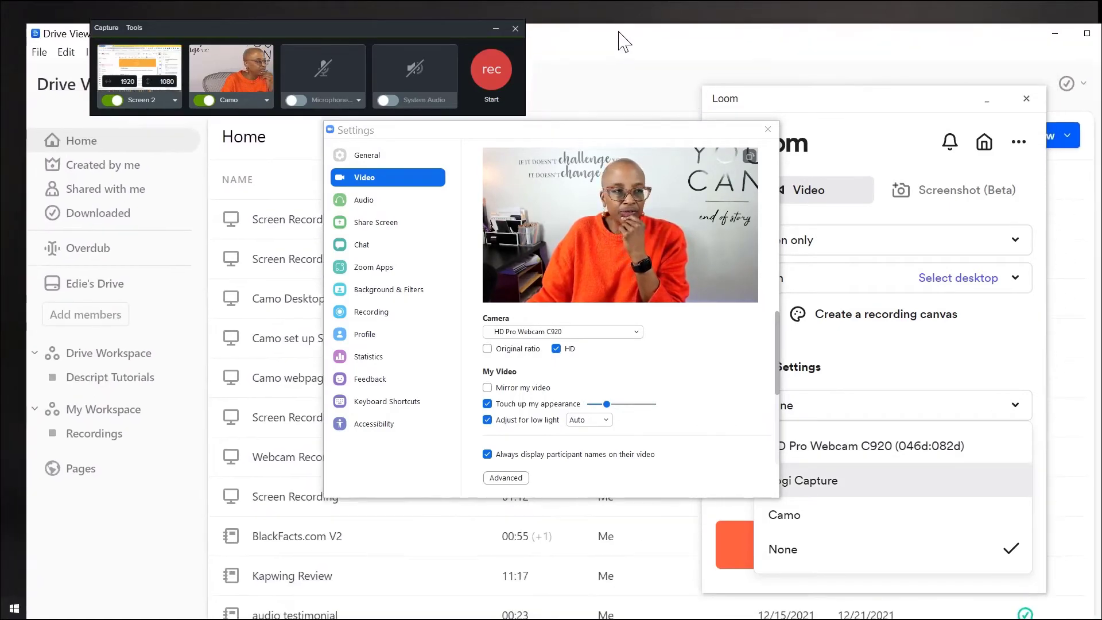
- Close Zoom's Settings, the Loom window and the floating capture toolbar
{"action": "left_click", "coordinate": [769, 130]}
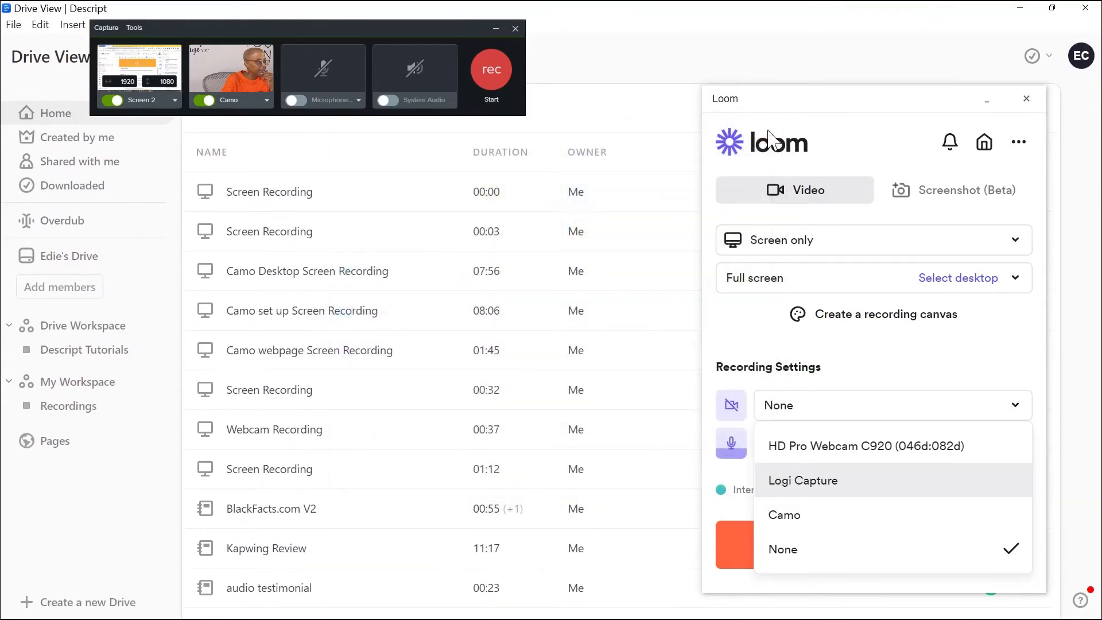
{"action": "left_click", "coordinate": [1027, 98]}
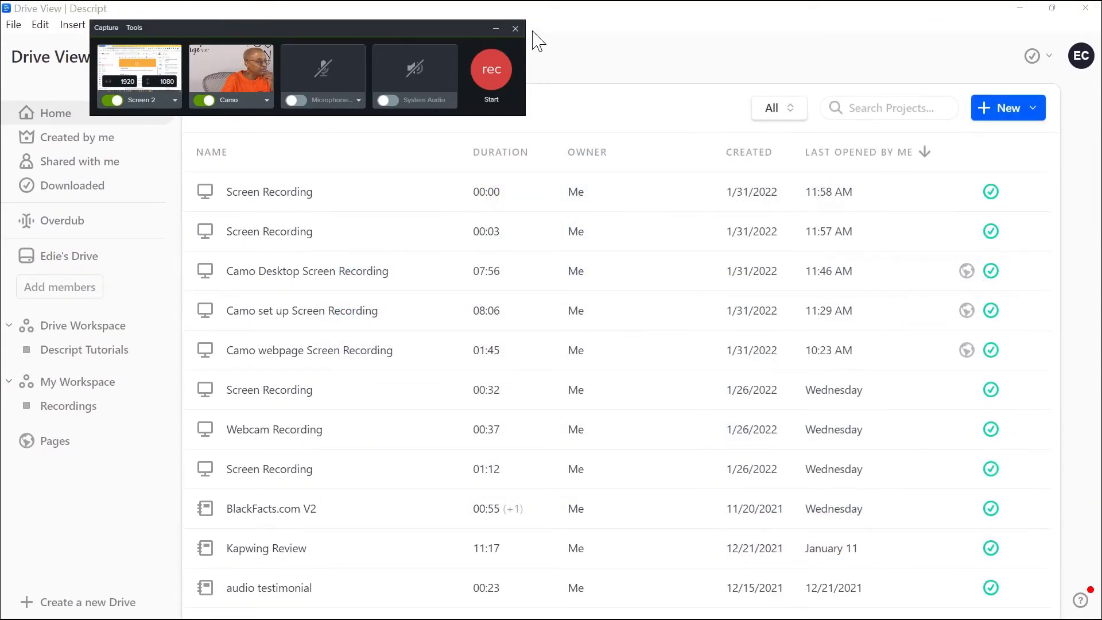
{"action": "left_click", "coordinate": [515, 28]}
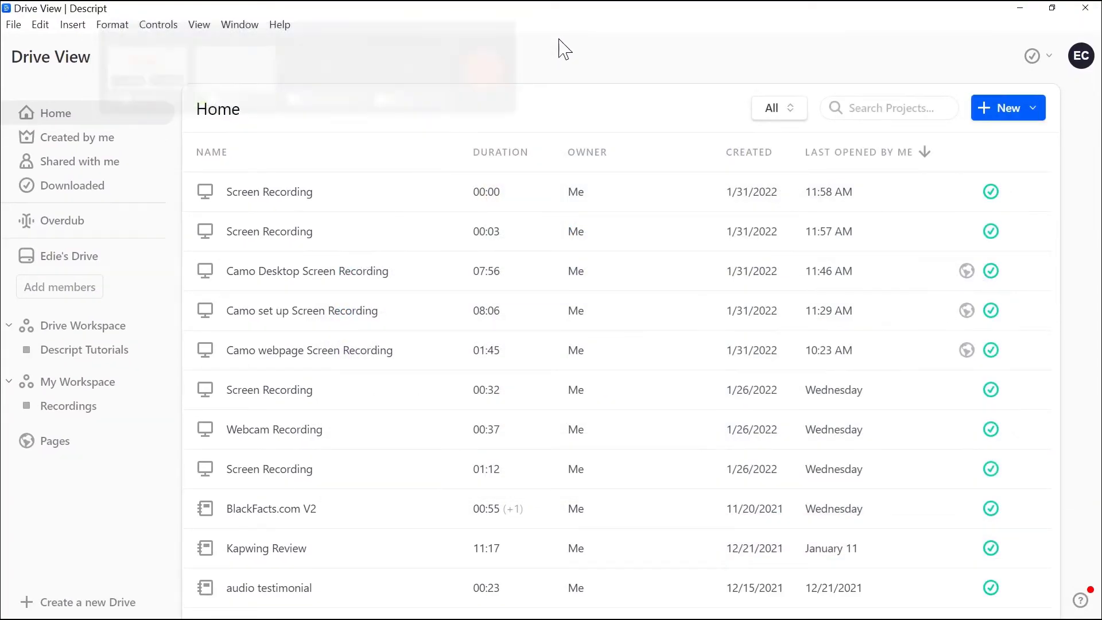
- Check a new Descript screen recording's camera list, offering only HD Pro Webcam C920, then close the recorder
{"action": "left_click", "coordinate": [1035, 116]}
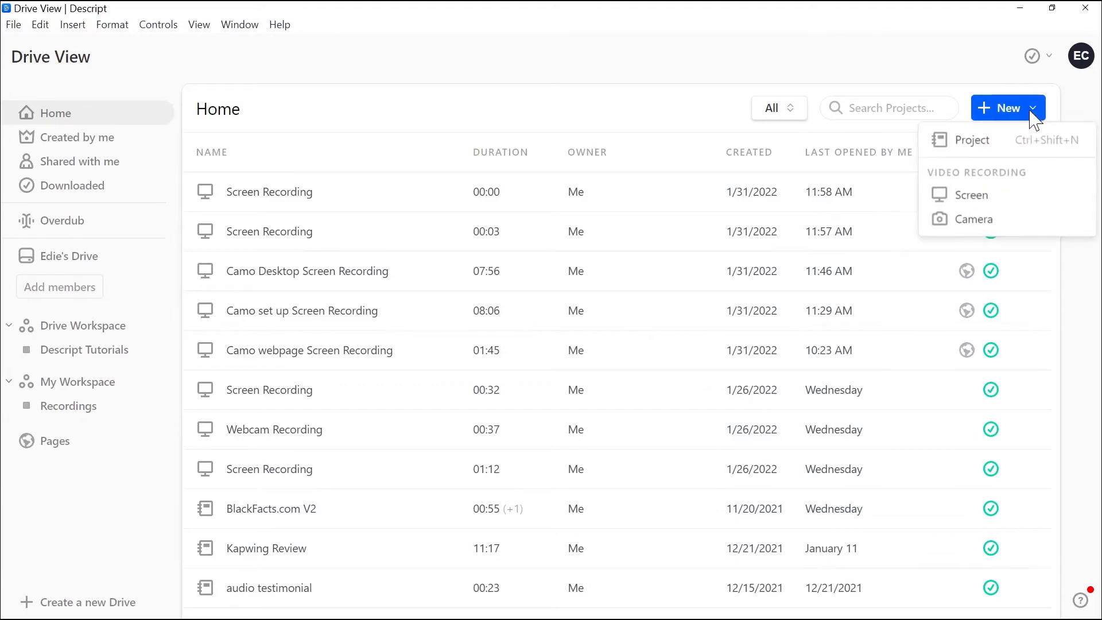
{"action": "left_click", "coordinate": [987, 203]}
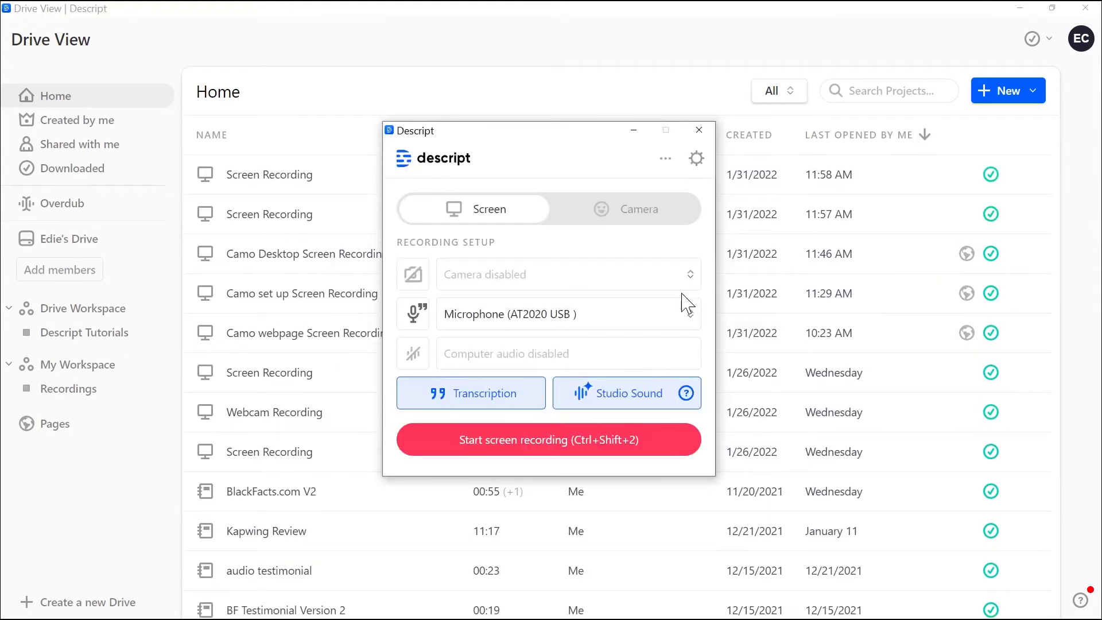
{"action": "left_click", "coordinate": [609, 277]}
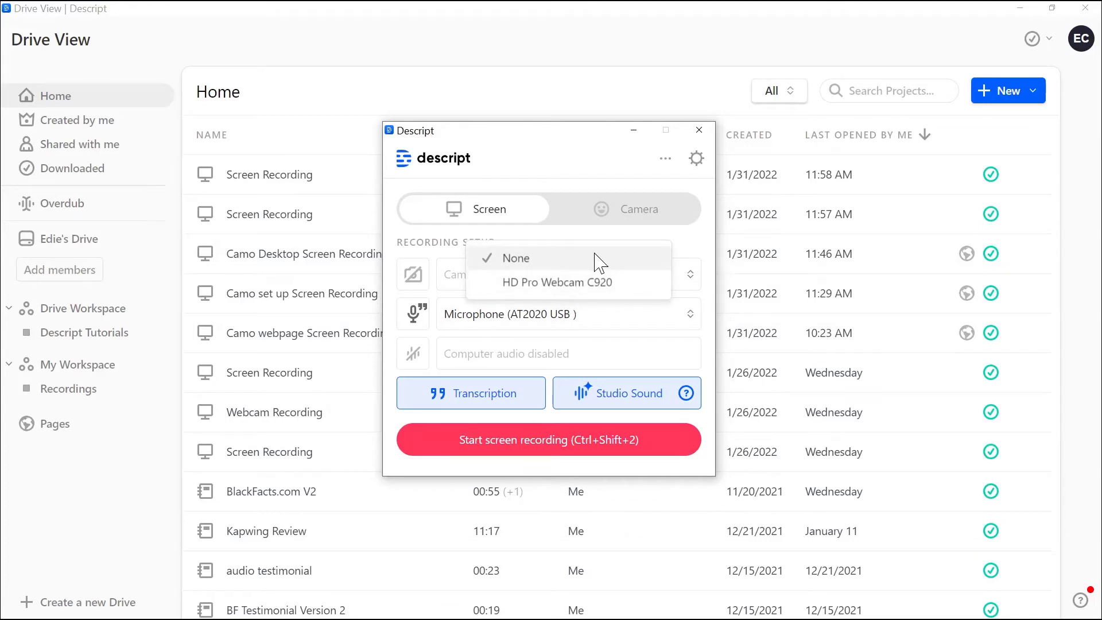
{"action": "left_click", "coordinate": [699, 131]}
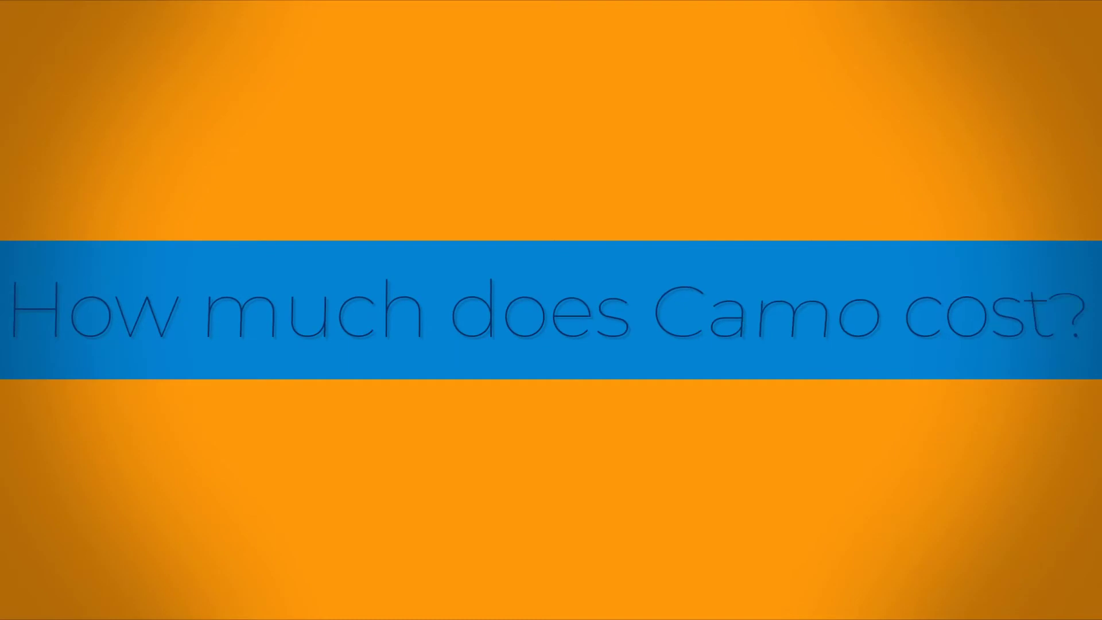